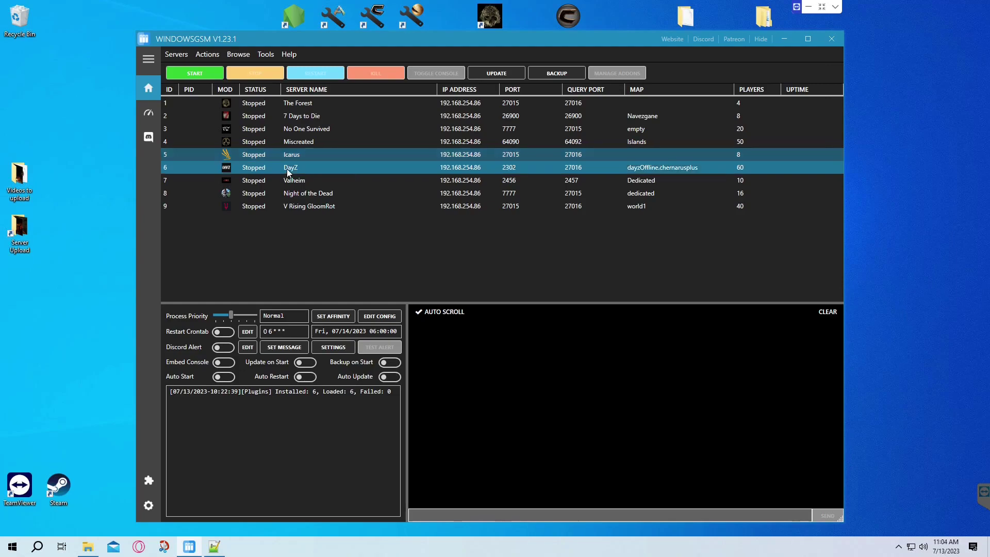
Step: From the Icarus server files, go up to F:\ and into the plugins\Icarus.cs folder
left_click(232, 54)
left_click(245, 87)
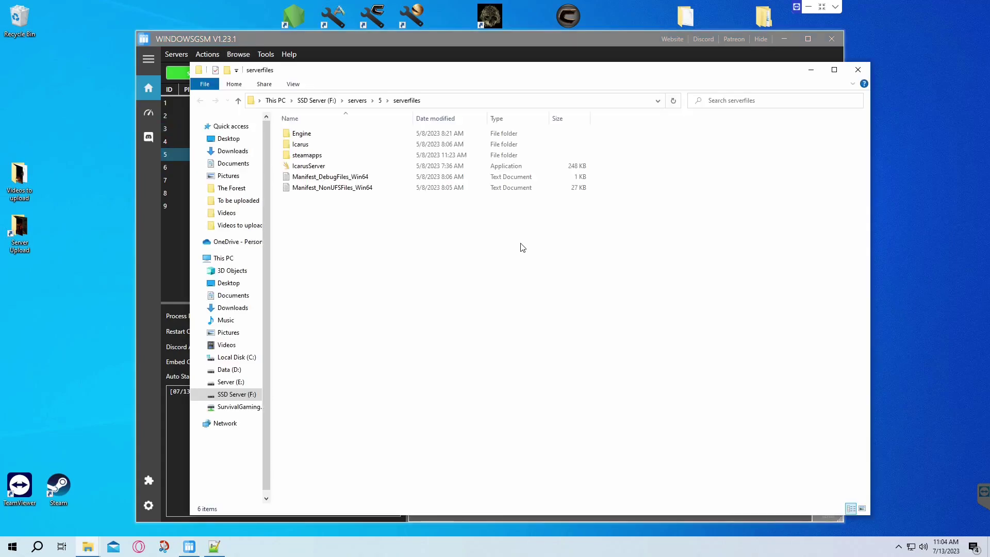
left_click(238, 102)
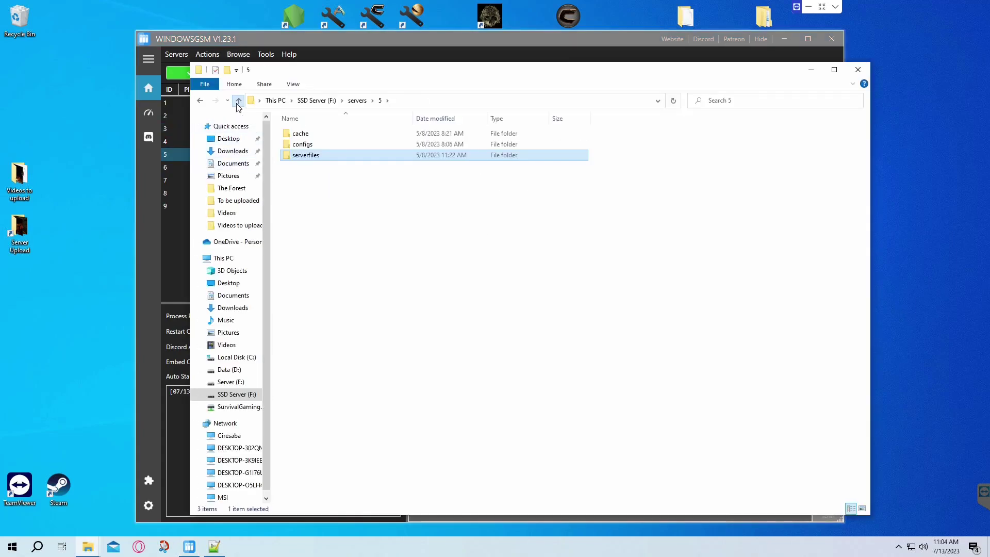
left_click(238, 102)
left_click(237, 102)
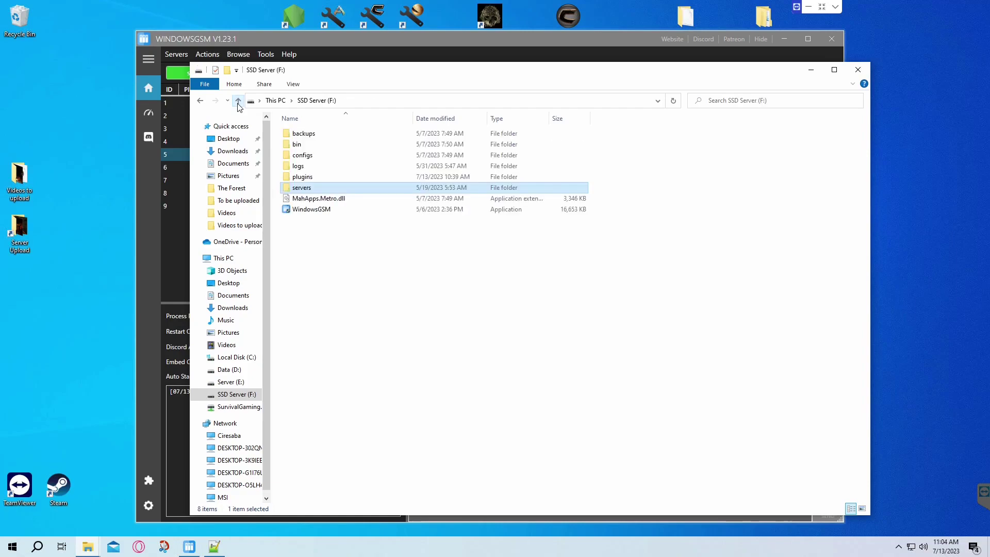
double_click(382, 178)
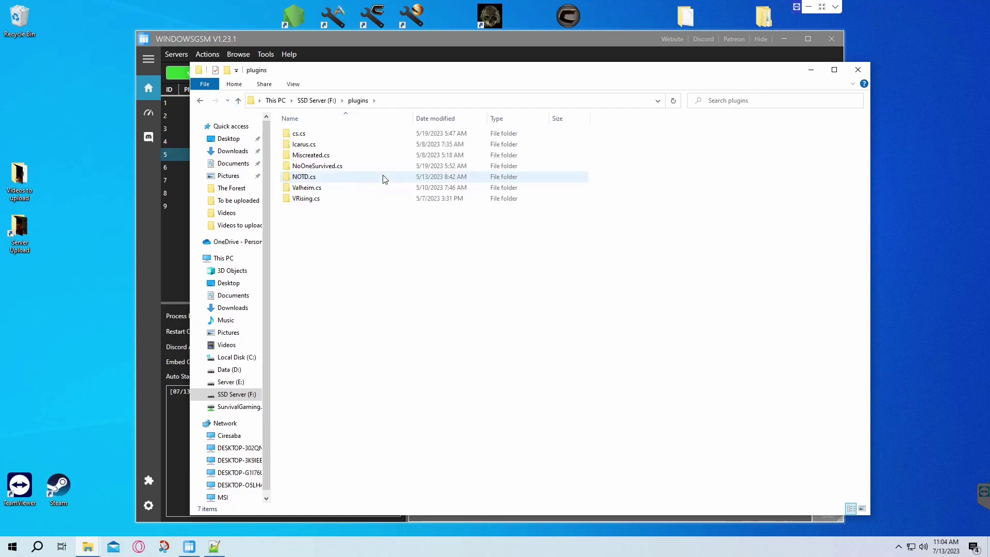
double_click(384, 147)
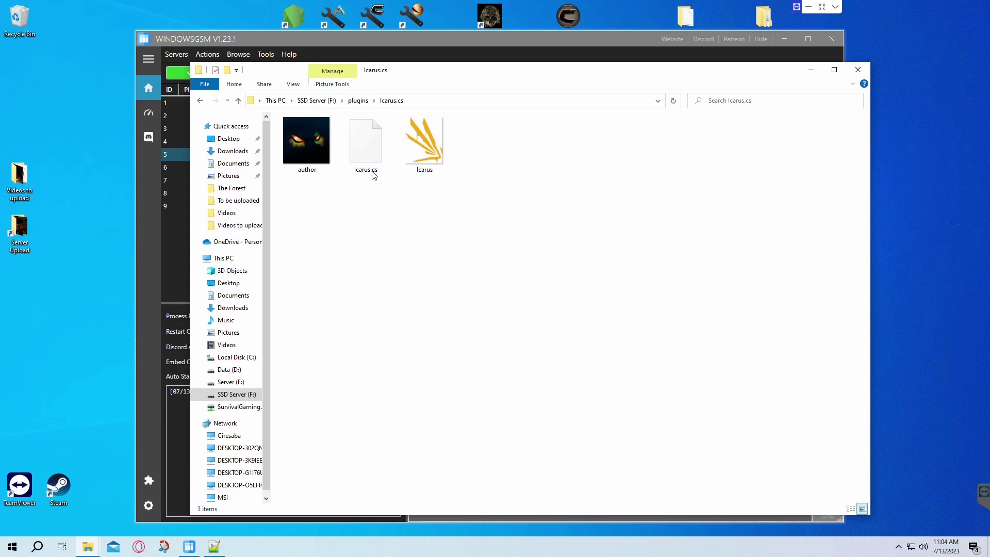
Step: Open Icarus.cs with Notepad++ and scroll down to the Start function
right_click(373, 156)
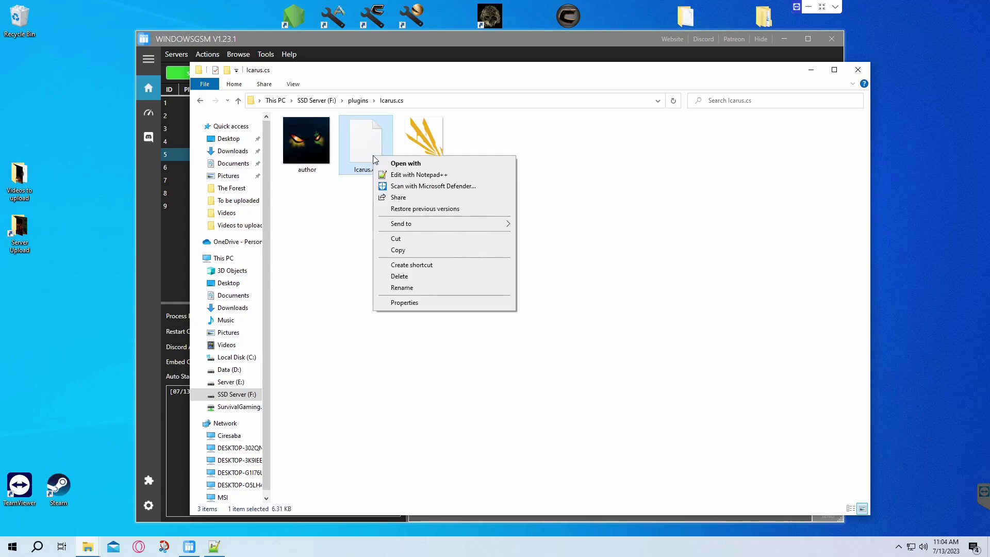
left_click(415, 175)
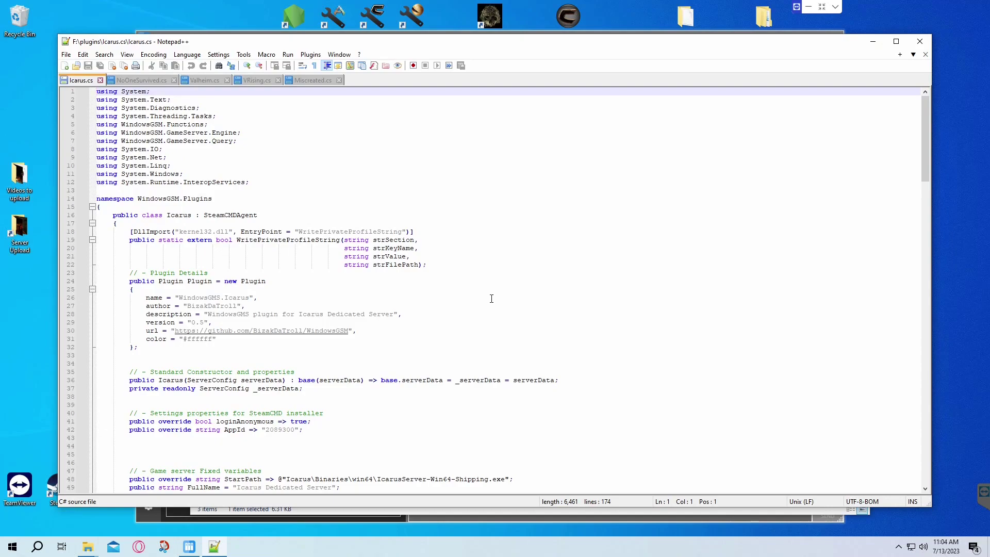
scroll(493, 297, "down", 8)
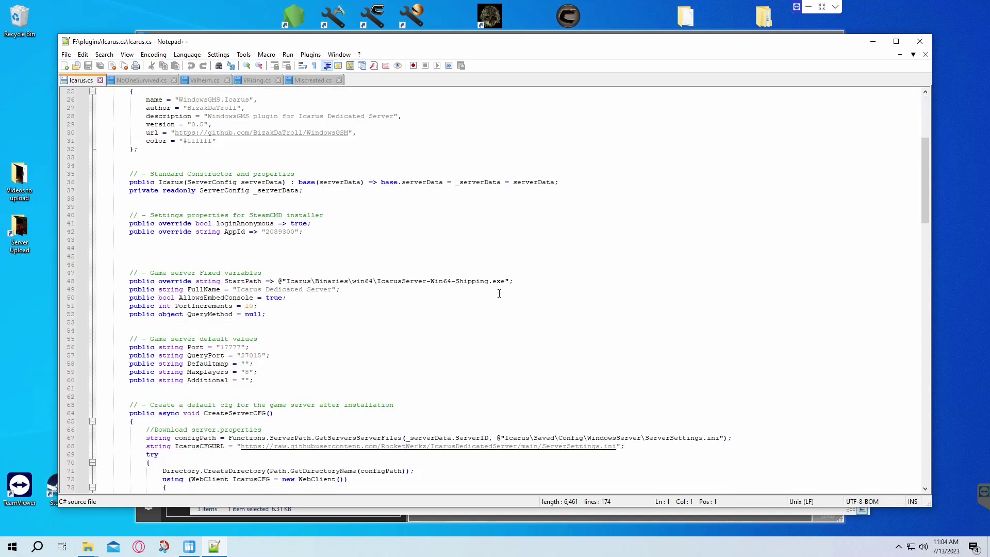
scroll(499, 294, "down", 6)
scroll(499, 293, "down", 11)
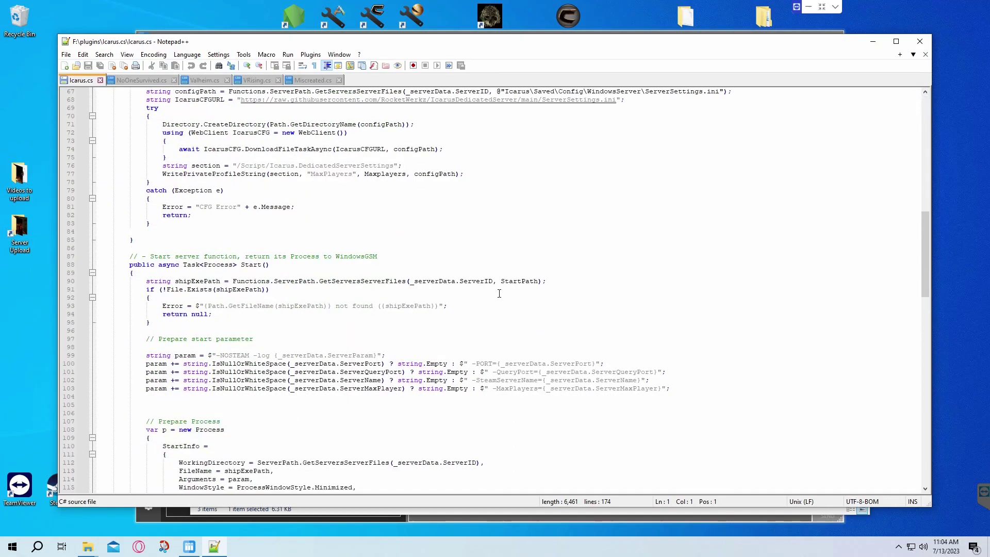
scroll(499, 293, "down", 11)
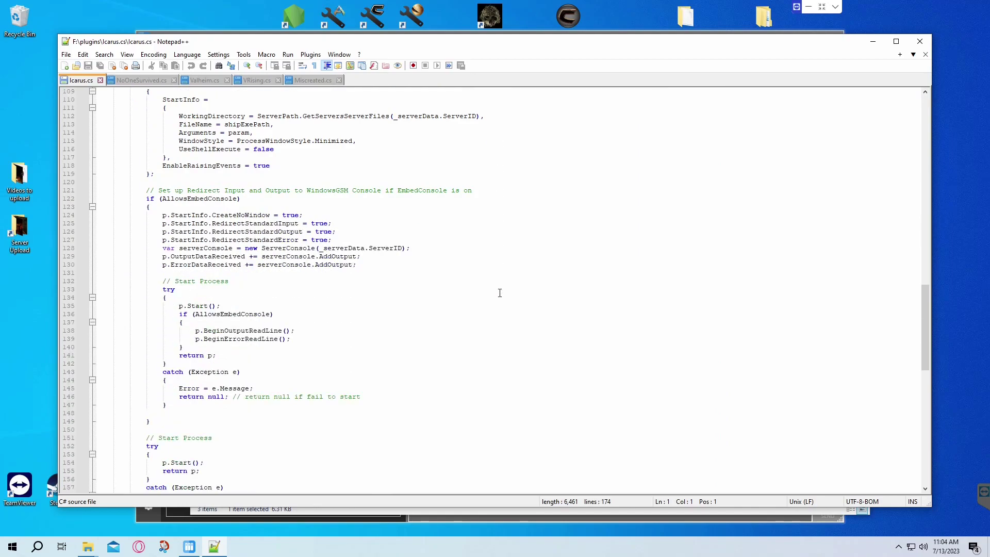
scroll(499, 294, "up", 12)
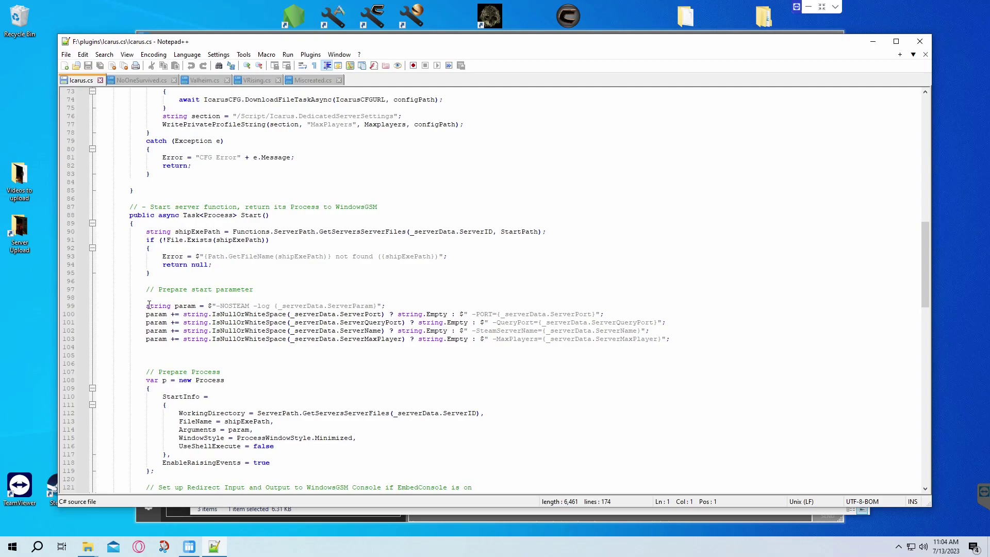
Step: Select start-parameter lines 99–103, then place the cursor at the end of line 99
left_click_drag(146, 305, 690, 340)
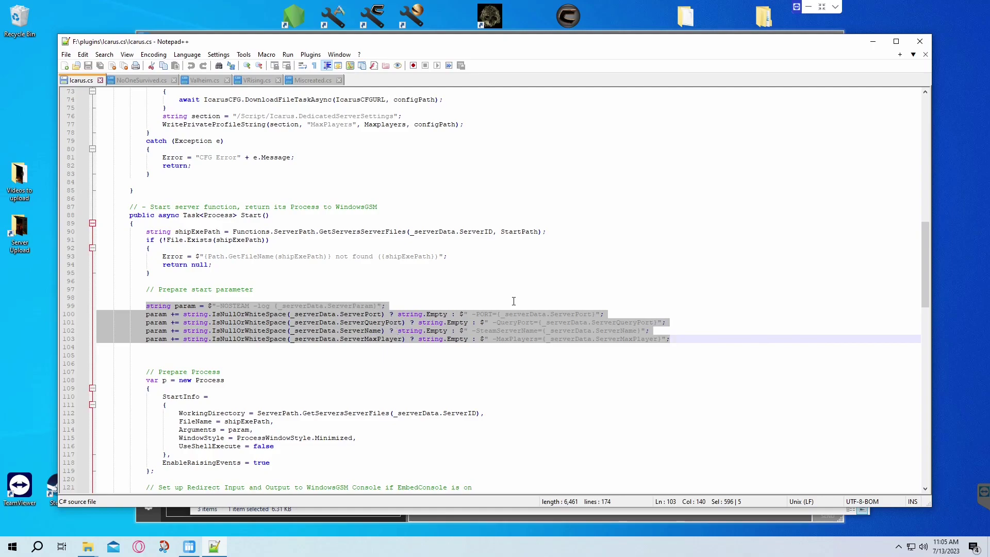
left_click(393, 299)
left_click(415, 304)
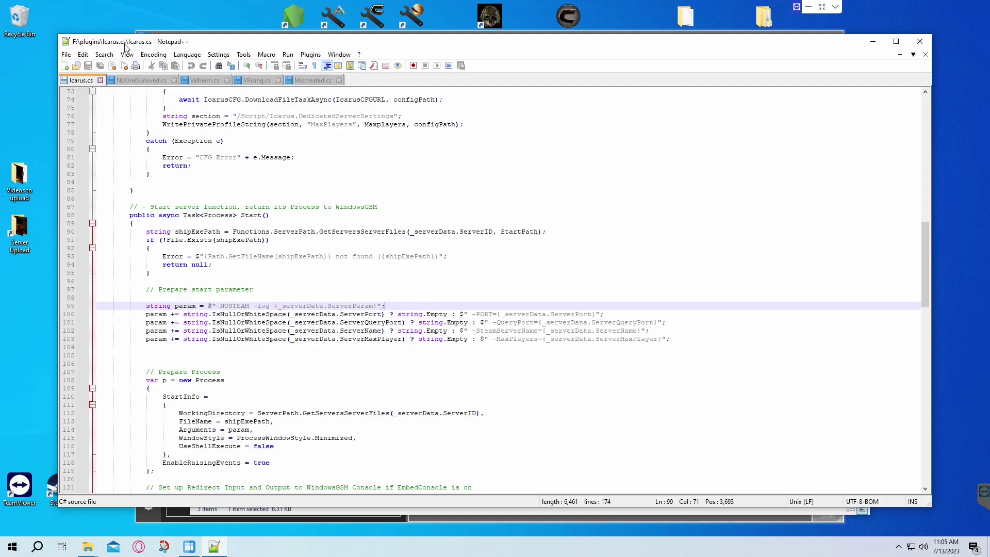
Step: Close Icarus.cs, minimize Notepad++ and Explorer, and confirm the Plugins list shows Icarus v0.5 among 6 plugins
left_click(100, 80)
left_click(873, 42)
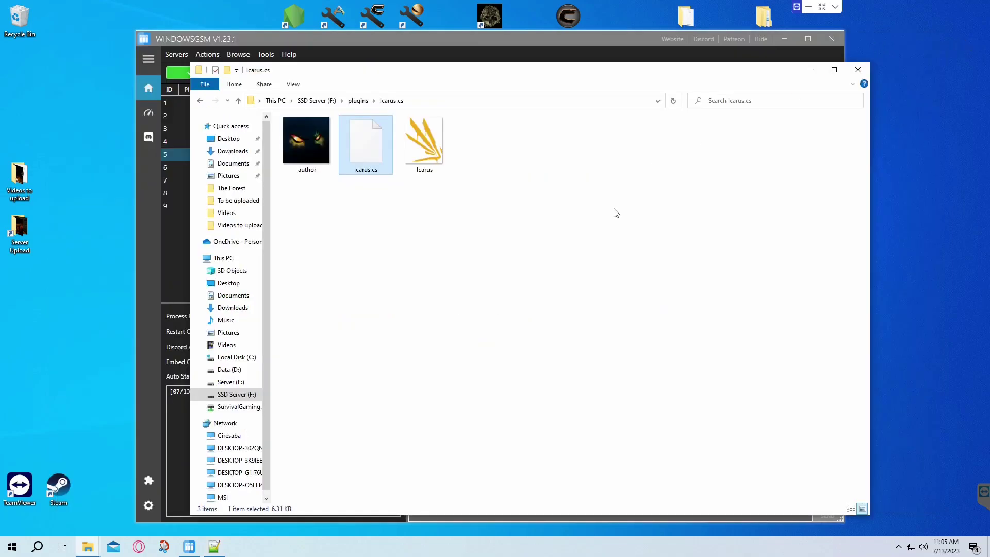
left_click(815, 71)
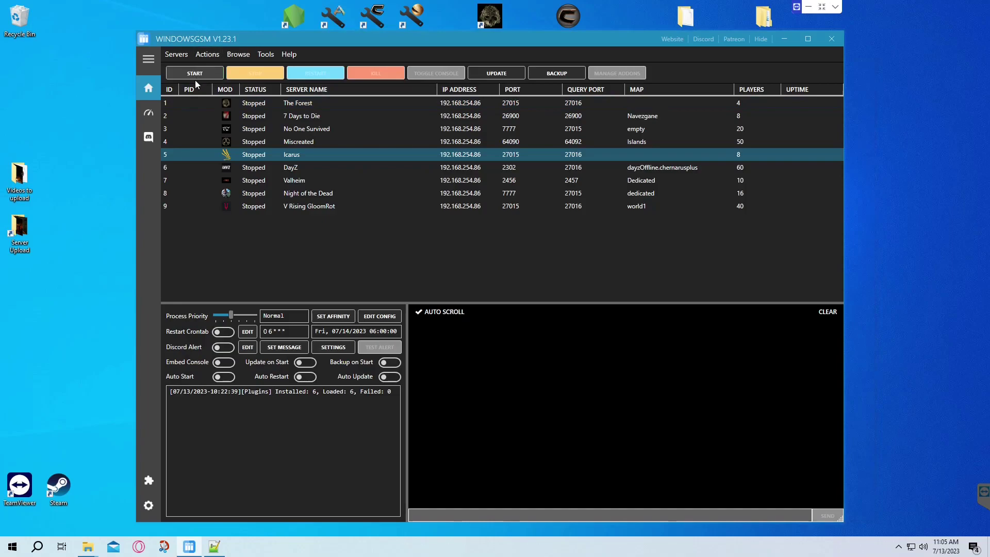
left_click(148, 480)
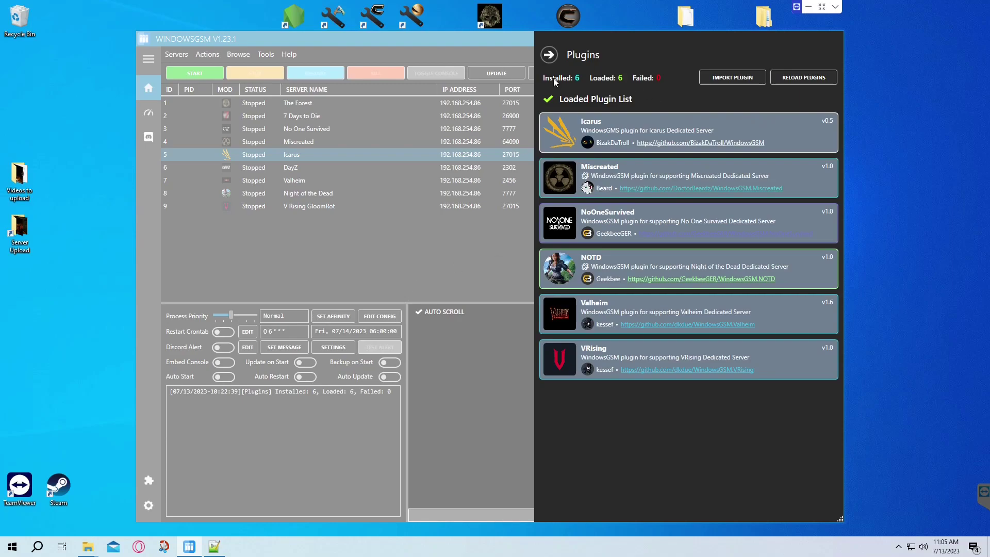
left_click(558, 56)
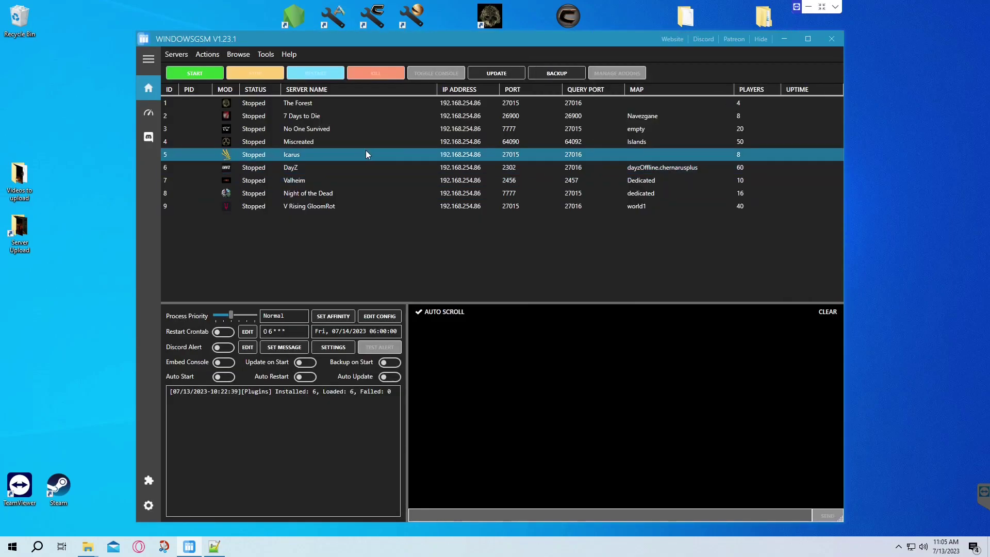
Step: Review the Icarus server's start parameter text in the WindowsGSM.cfg editor, then close the panel
left_click(379, 317)
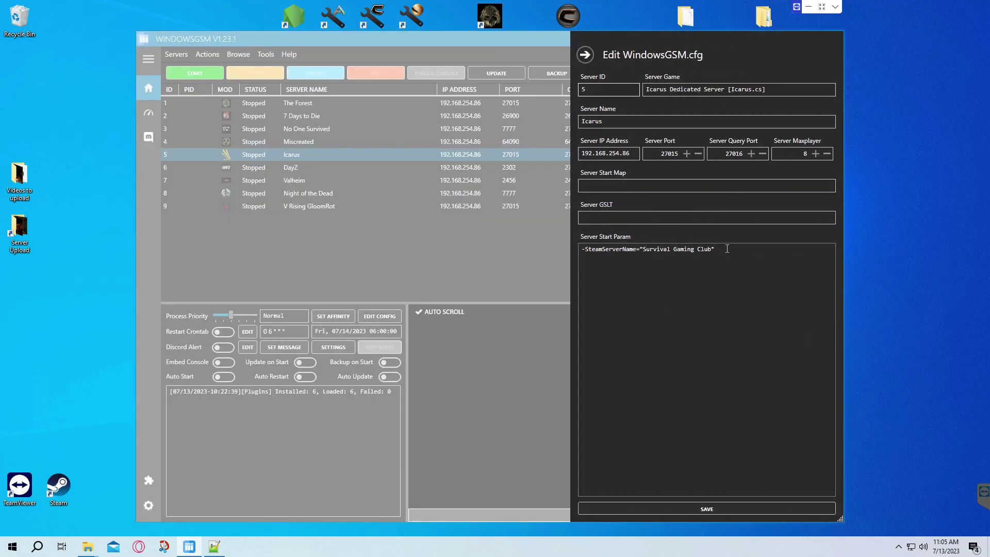
left_click_drag(727, 249, 579, 252)
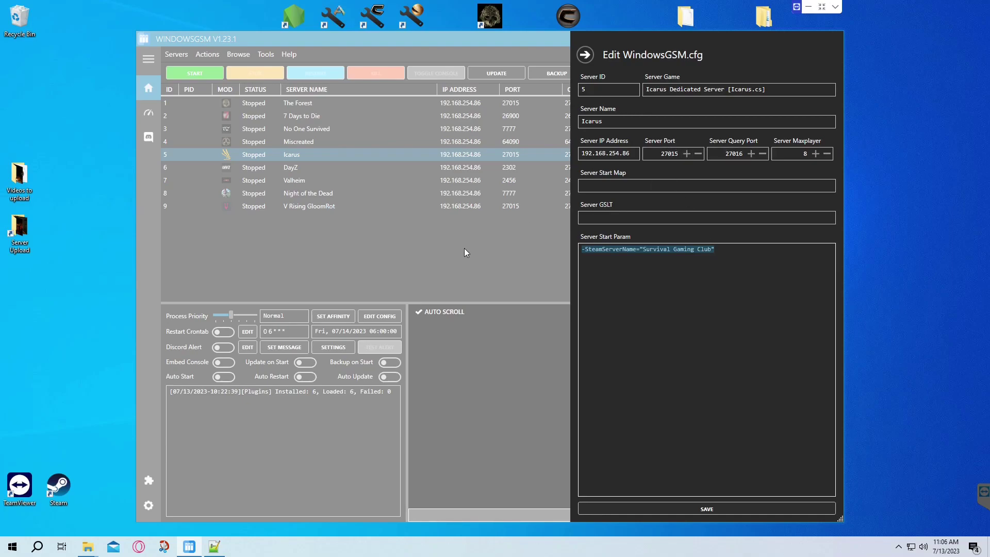
left_click(588, 58)
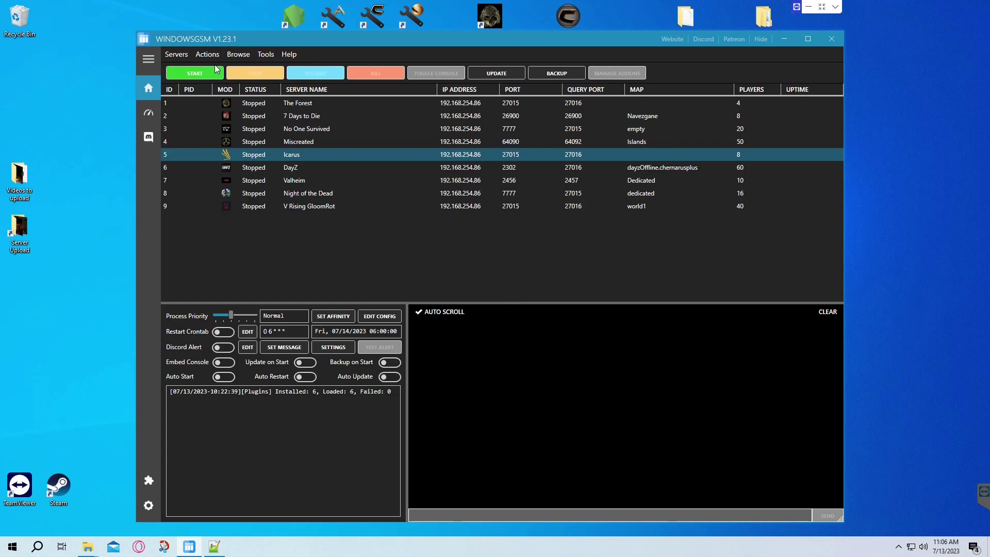
Step: Browse the Icarus server files to Icarus\Saved\Config\WindowsServer and select ServerSettings
left_click(245, 57)
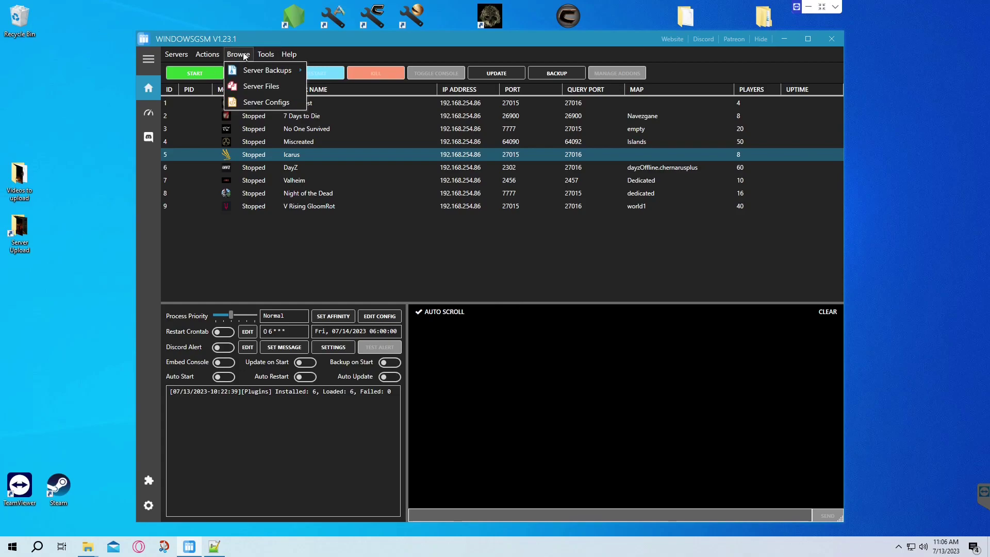
left_click(252, 86)
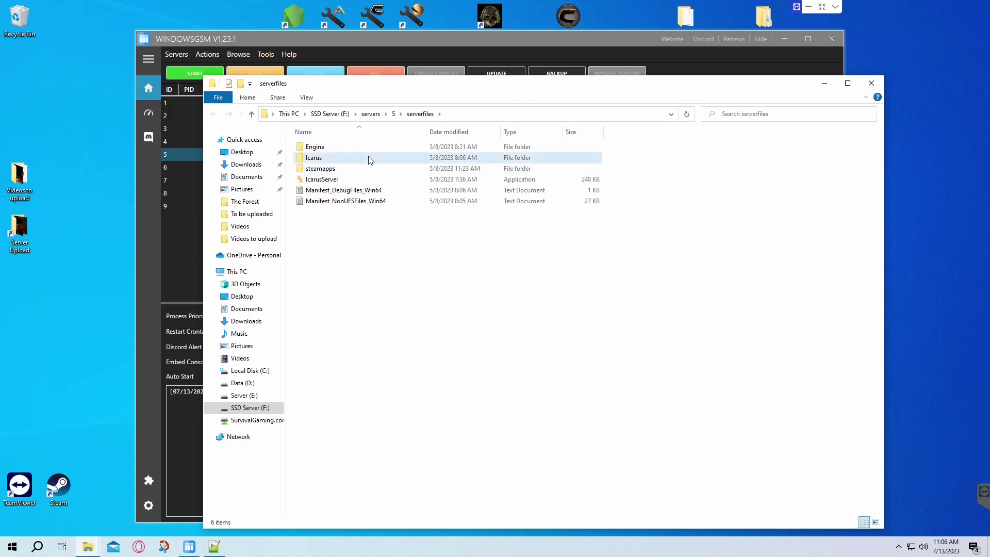
double_click(369, 157)
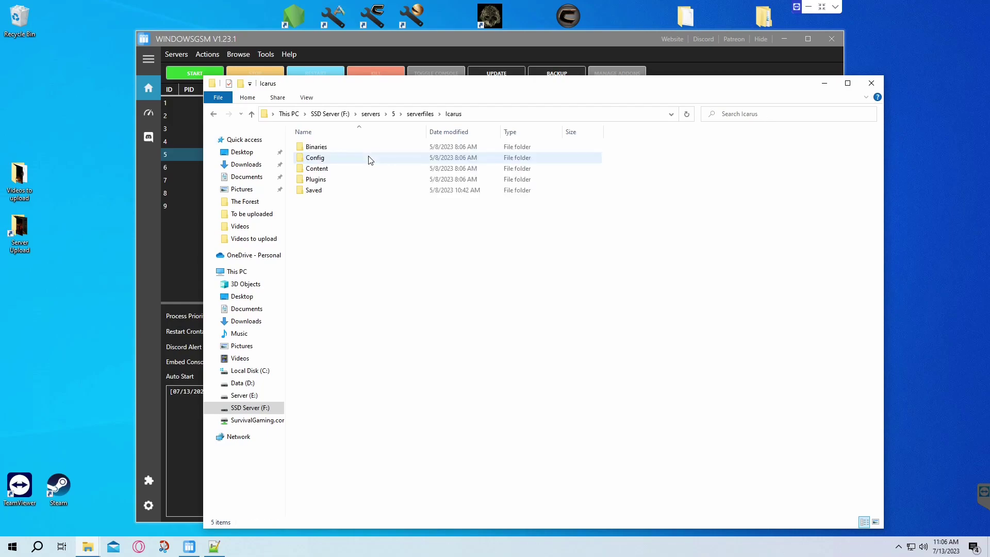
double_click(354, 191)
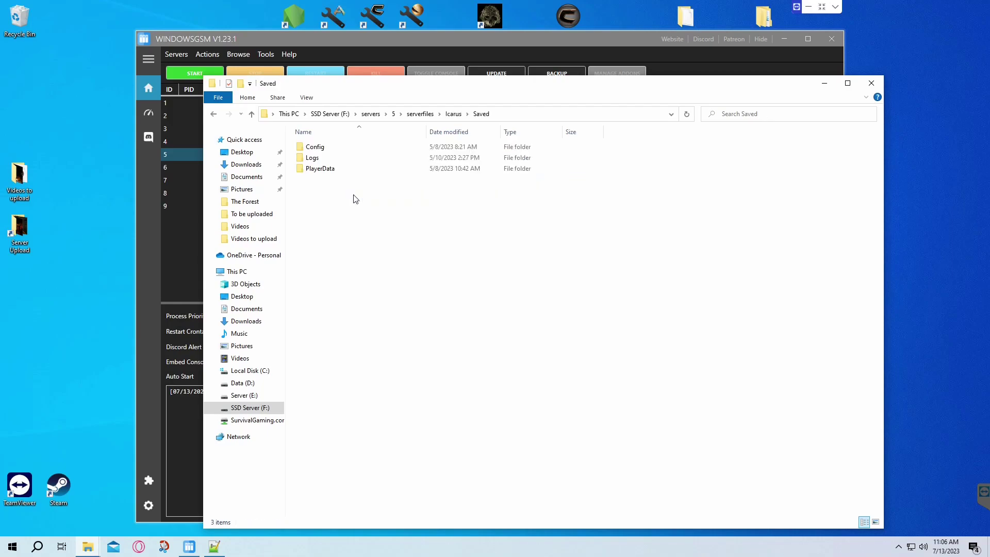
double_click(367, 147)
double_click(364, 163)
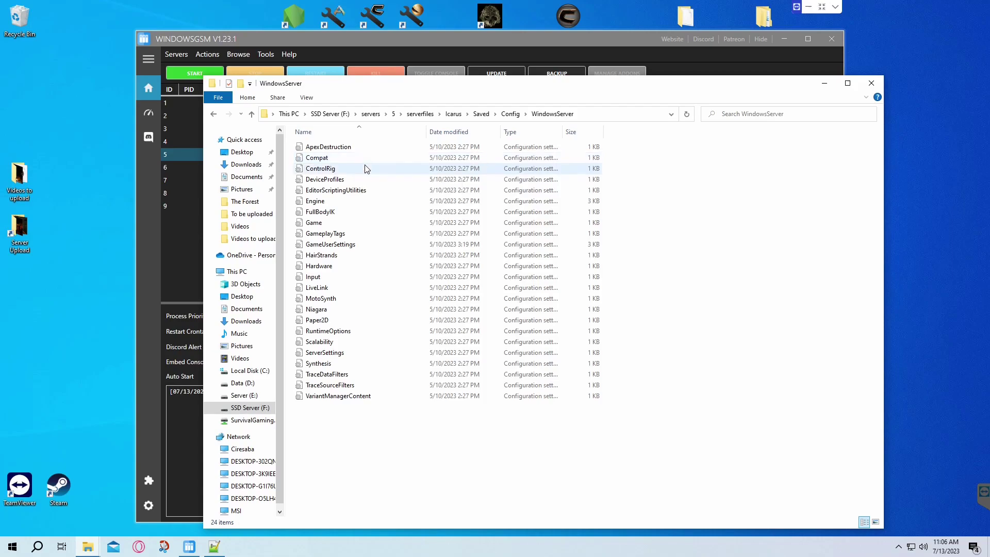
left_click(352, 356)
right_click(353, 356)
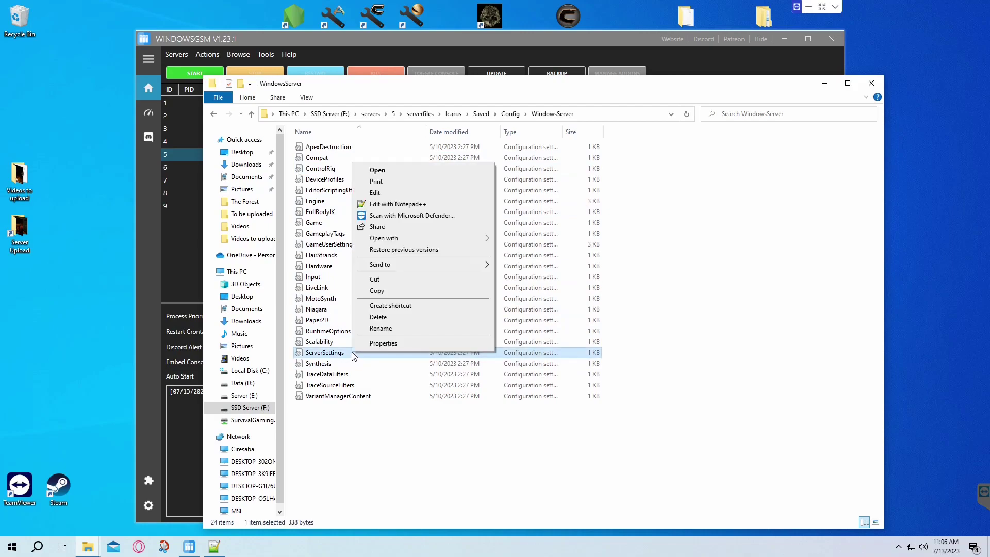
left_click(436, 206)
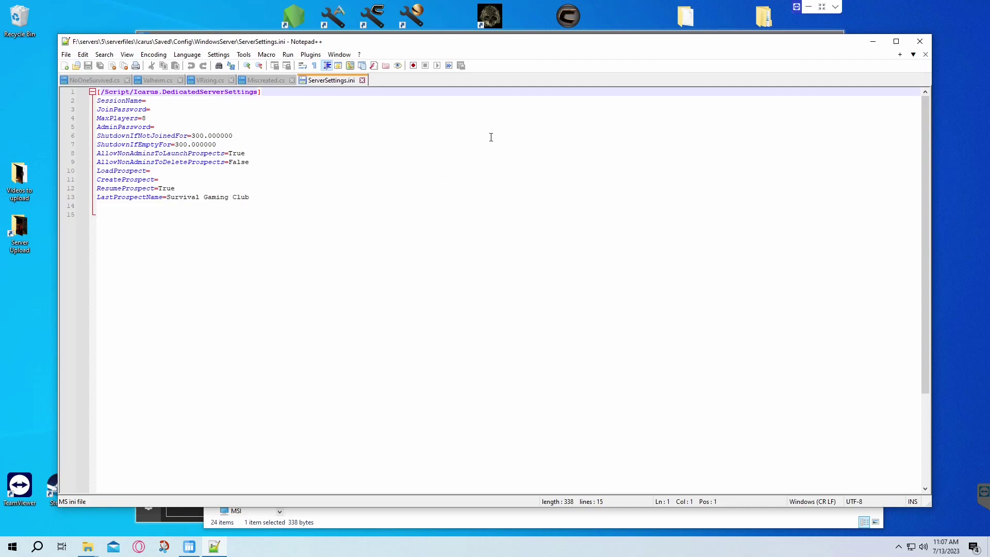
left_click(919, 42)
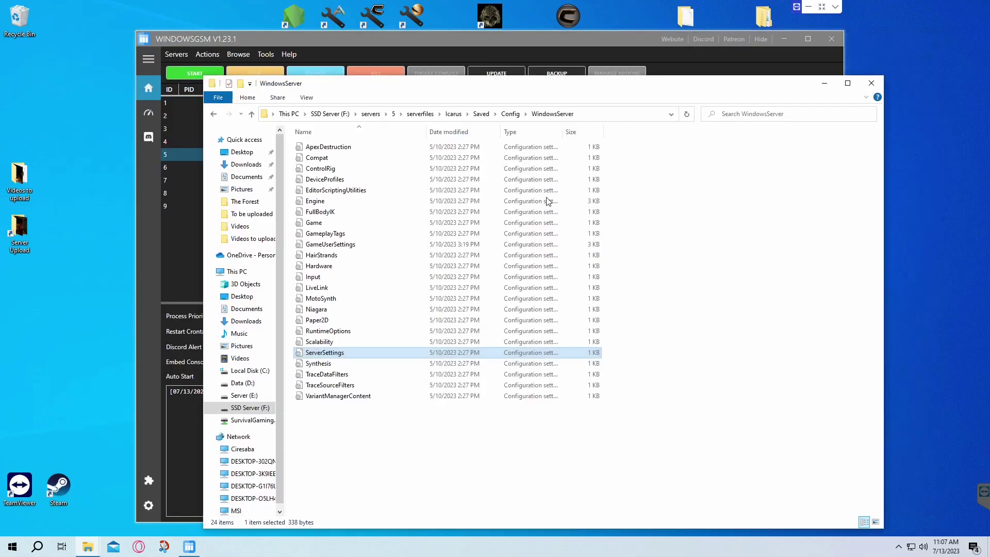
right_click(325, 353)
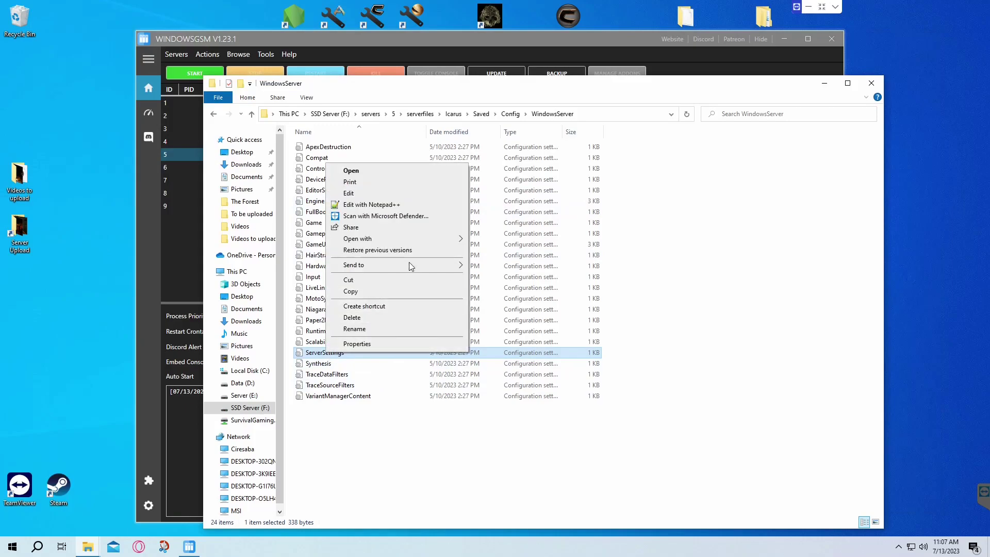
left_click(385, 195)
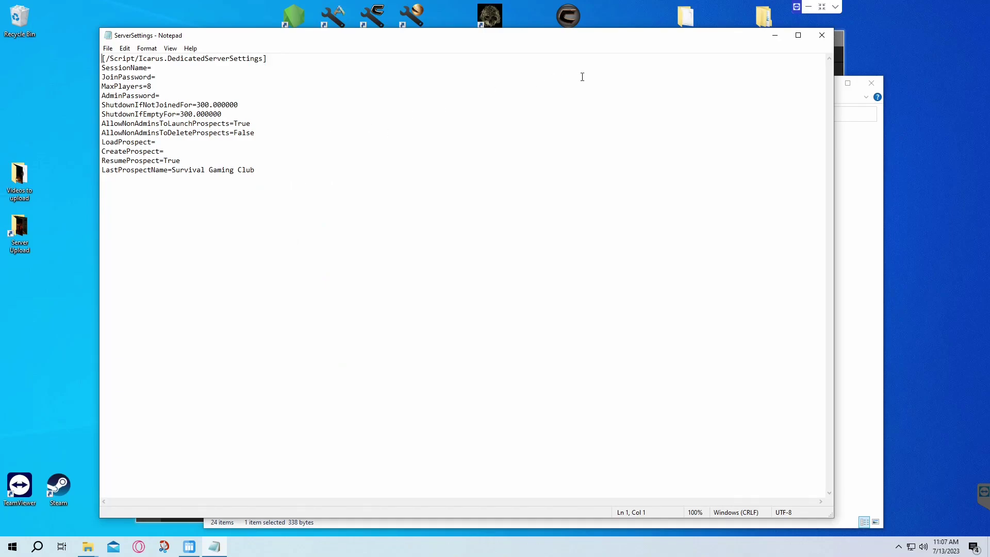
left_click(822, 35)
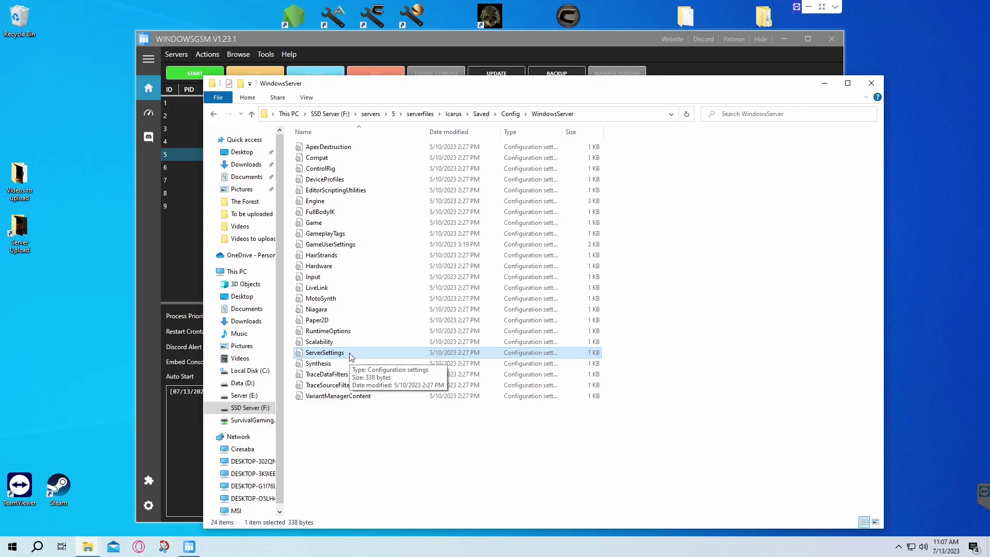
Step: Open ServerSettings.ini in Notepad++, then close its tab back to NoOneSurvived.cs
right_click(349, 353)
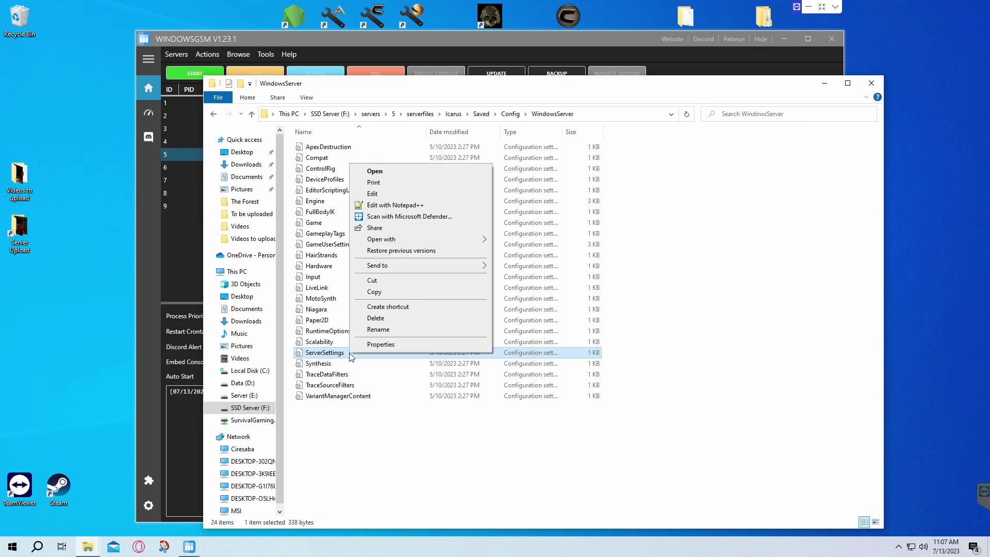
left_click(423, 205)
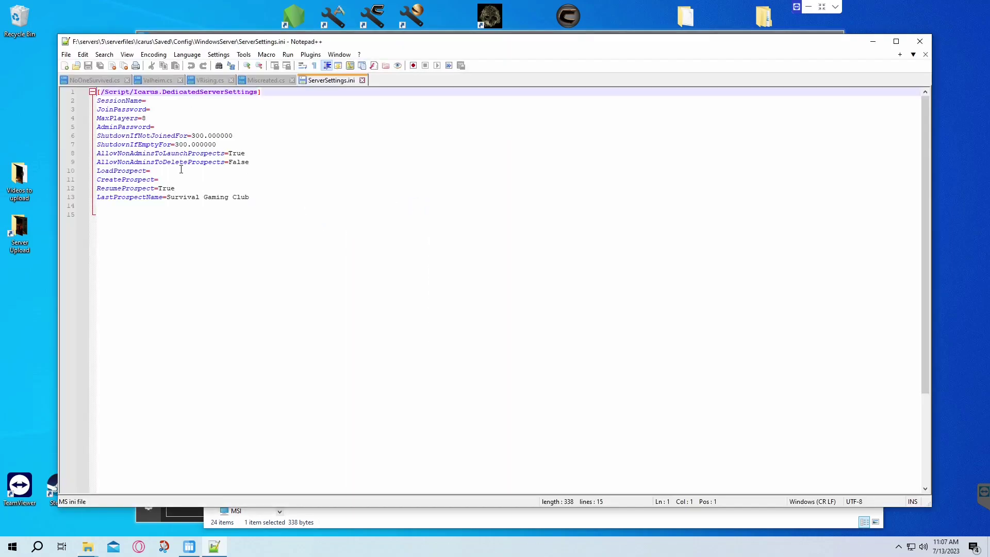
left_click(362, 80)
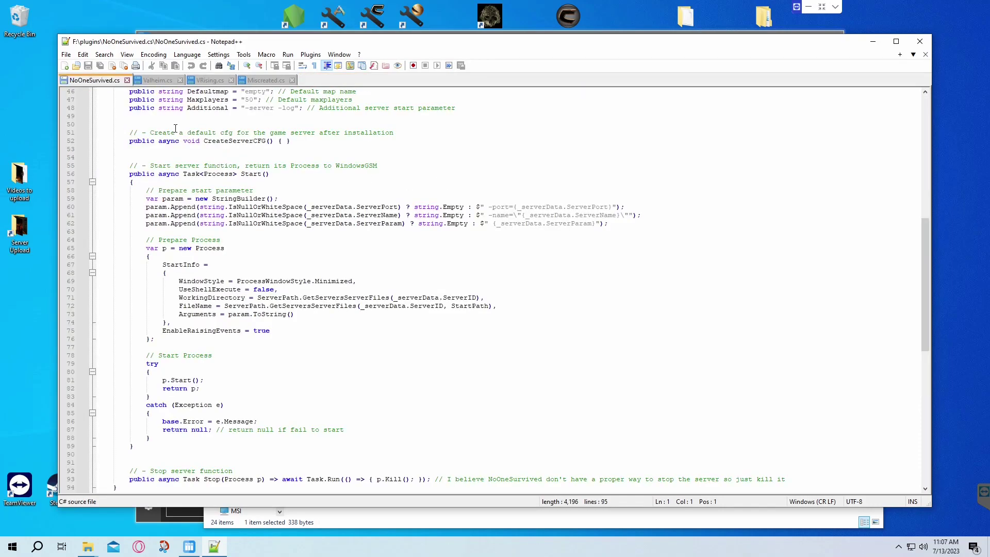
Step: Minimize Notepad++, File Explorer and WindowsGSM to reveal the desktop
left_click(873, 41)
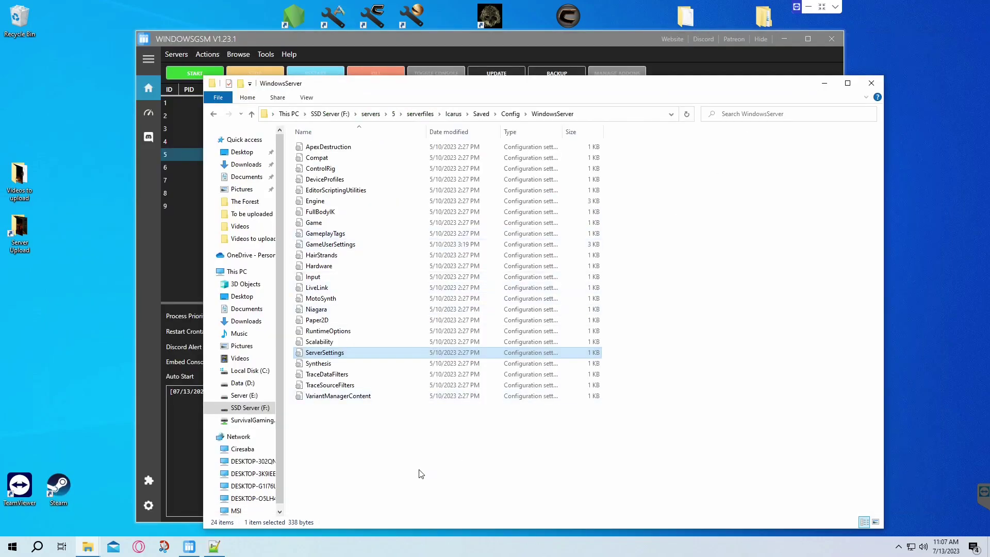
left_click(825, 85)
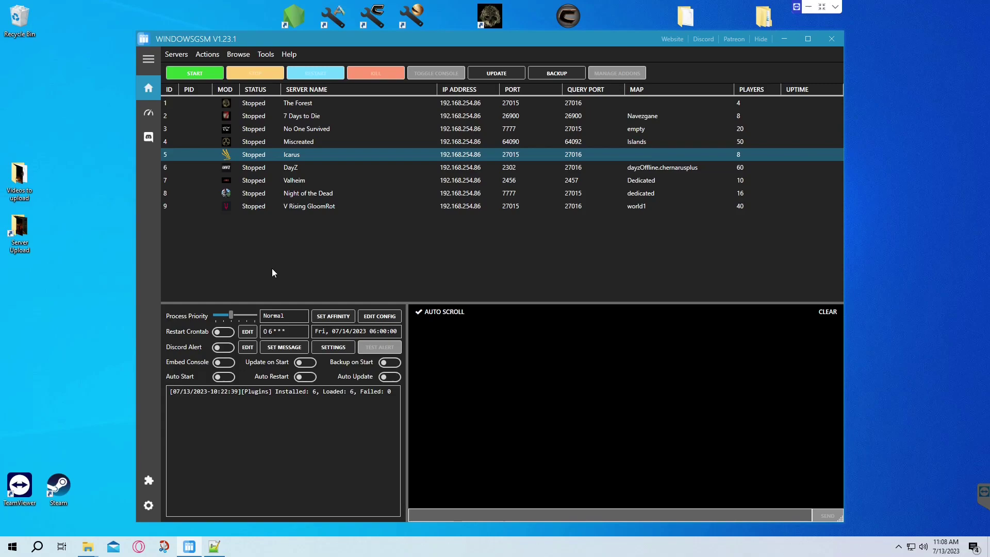
left_click(191, 551)
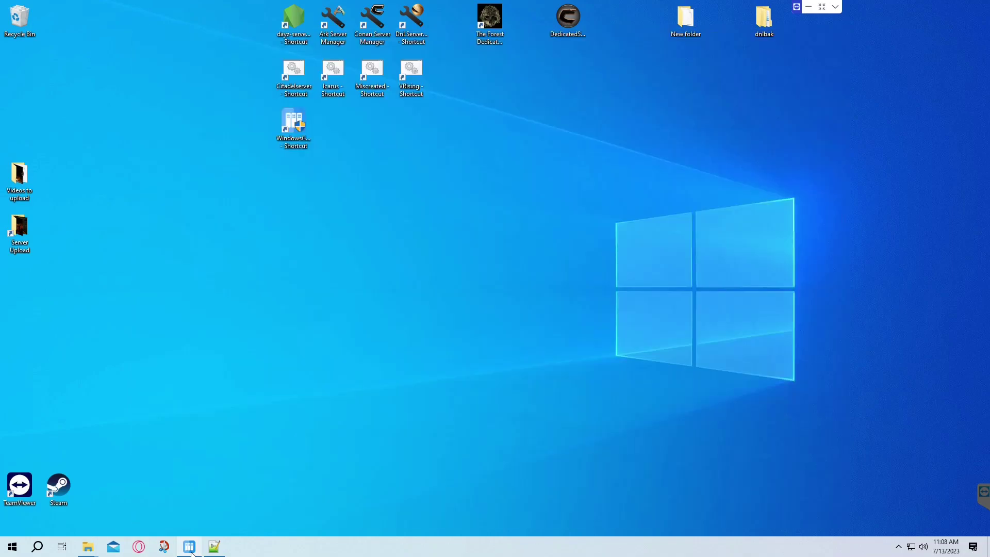